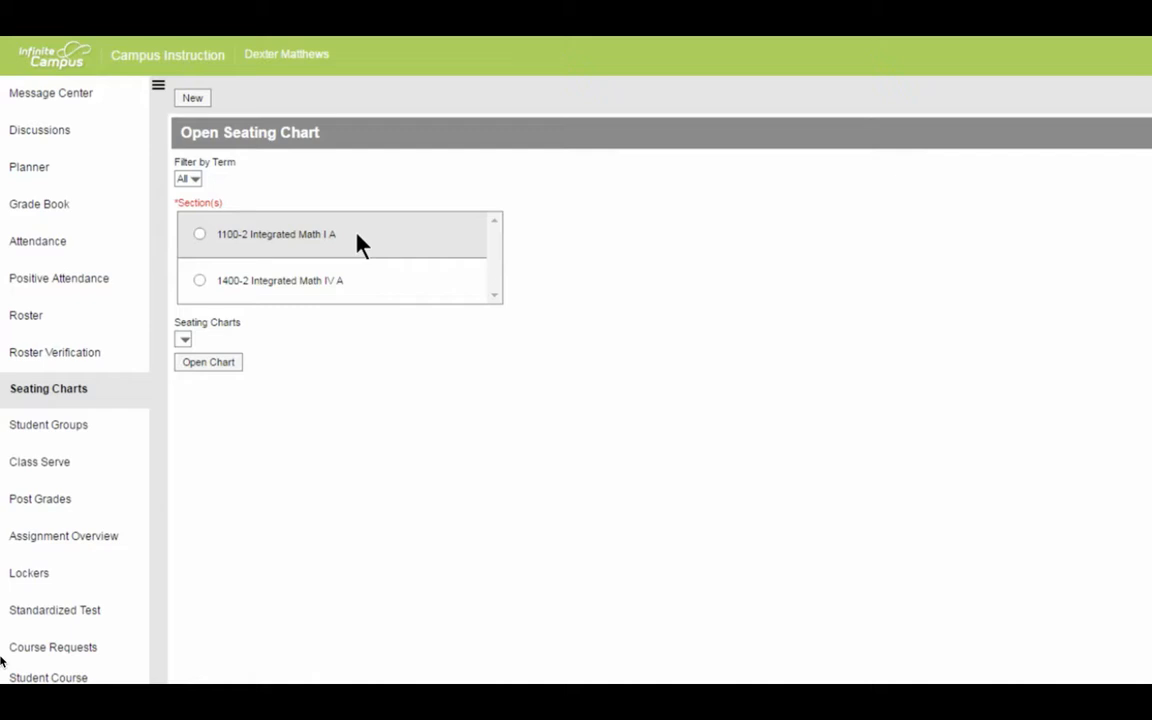
- Start a new seating chart for section 1600-8 Statistics A and name it Chart 1
click(192, 101)
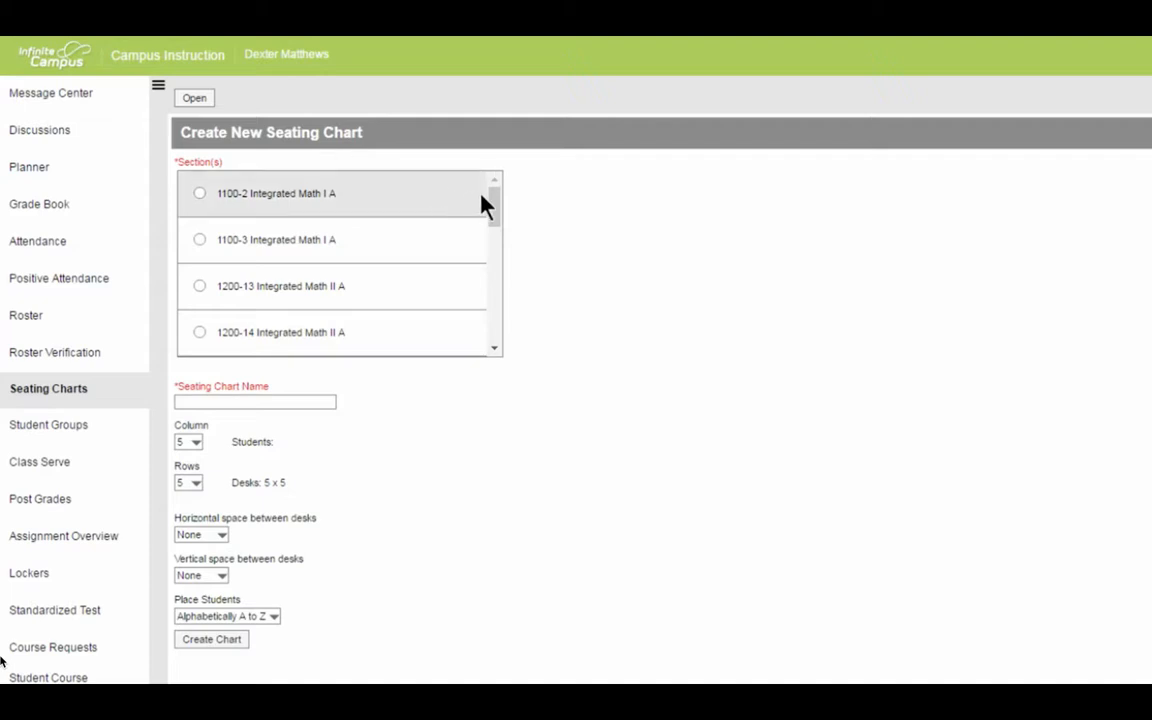
drag(496, 206, 496, 285)
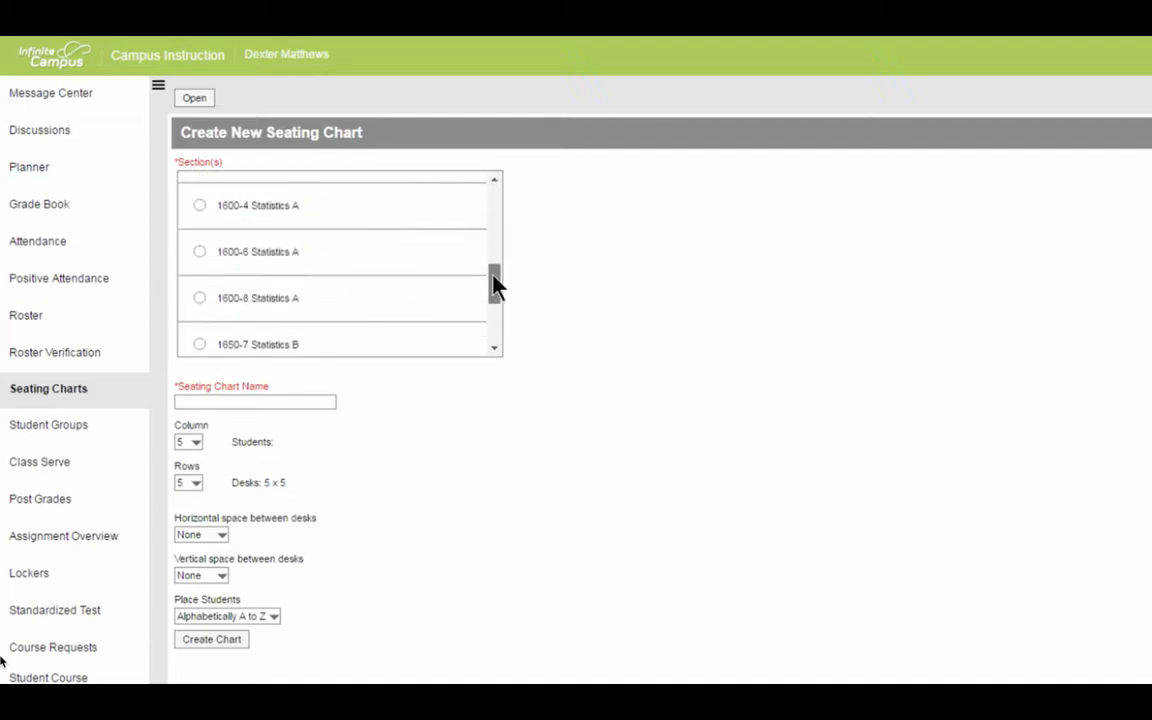
click(199, 294)
click(216, 401)
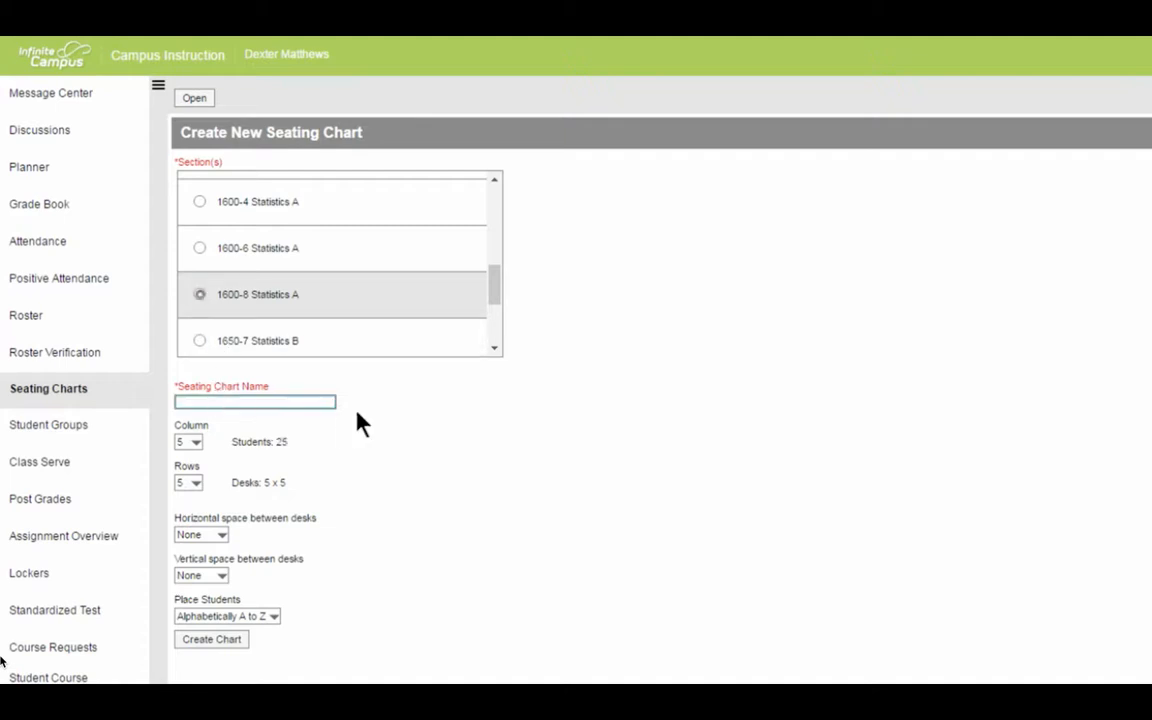
text(Chart 1)
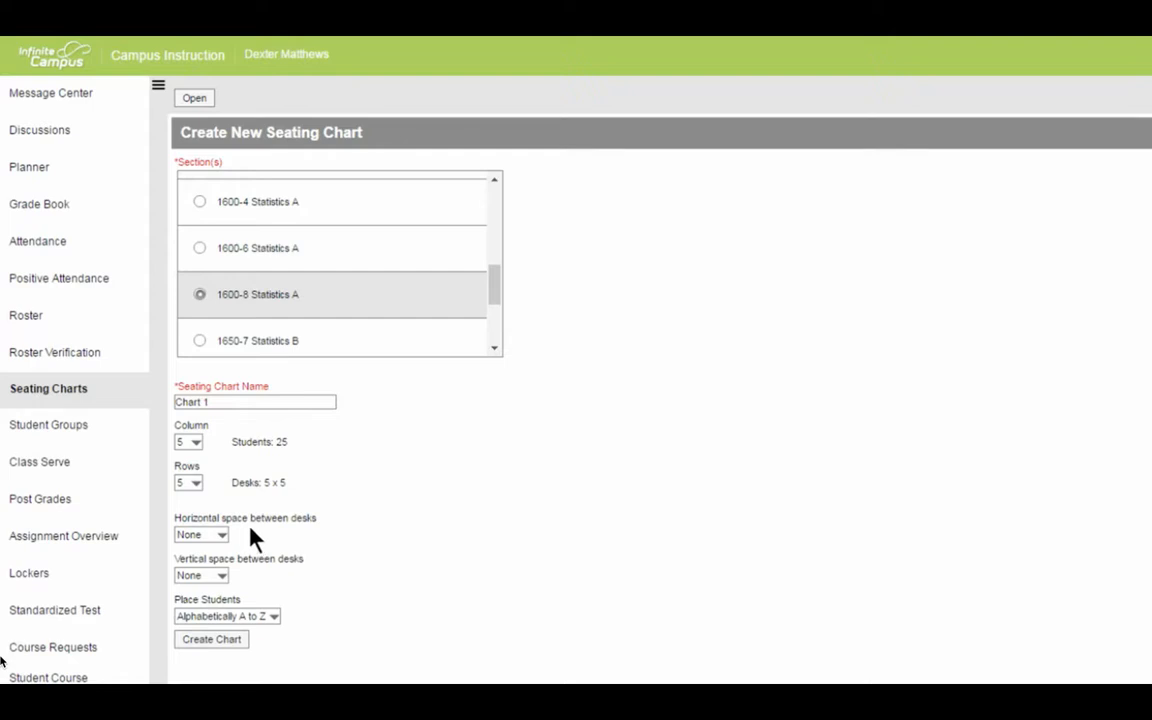
- Set horizontal and vertical desk spacing to 1/2 desk and student placement to Do Not Place, and create the chart
click(221, 536)
click(221, 562)
click(217, 577)
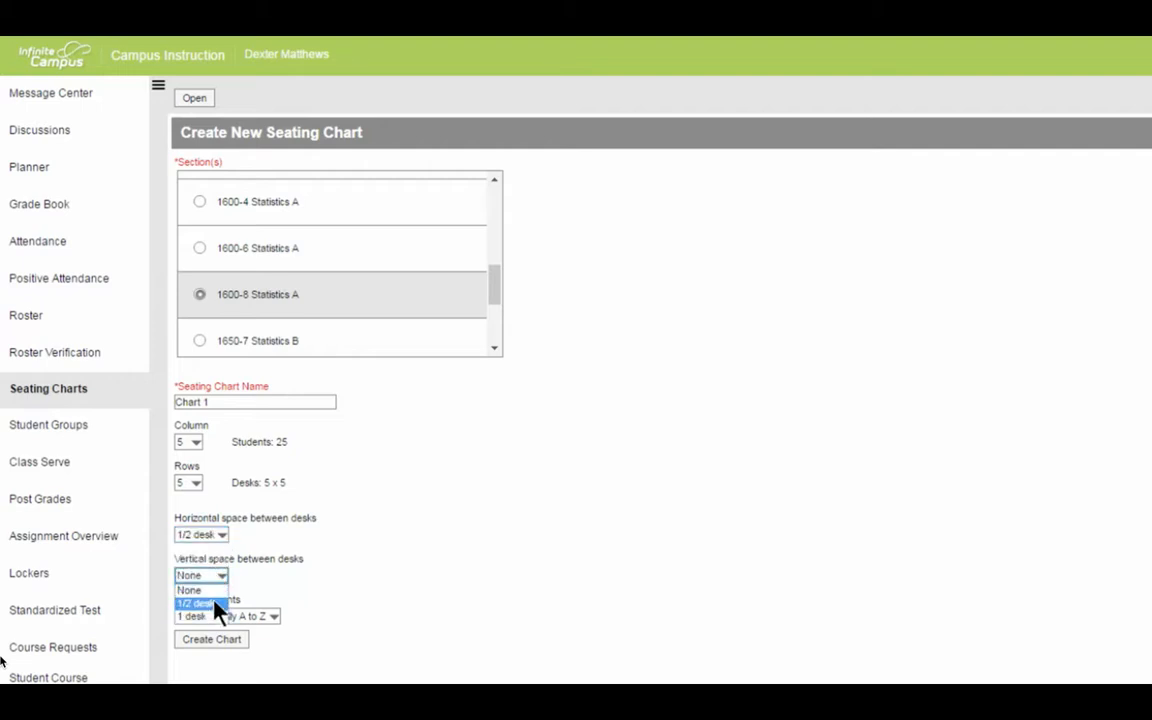
click(214, 603)
click(273, 617)
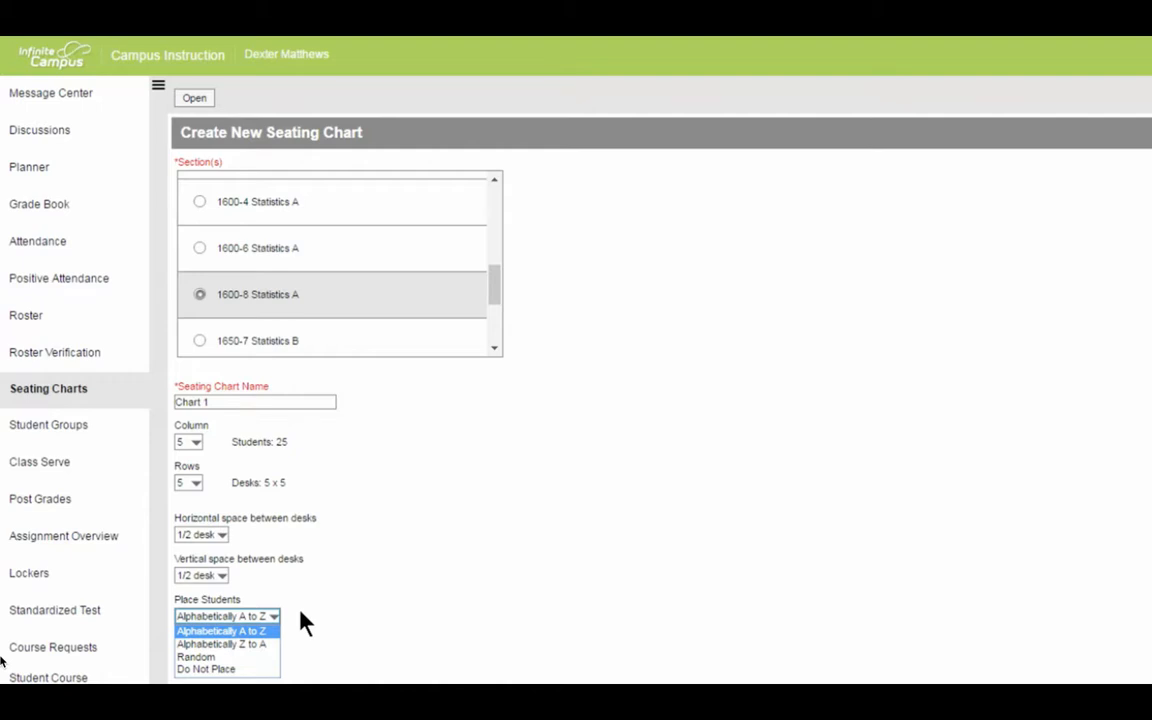
click(238, 669)
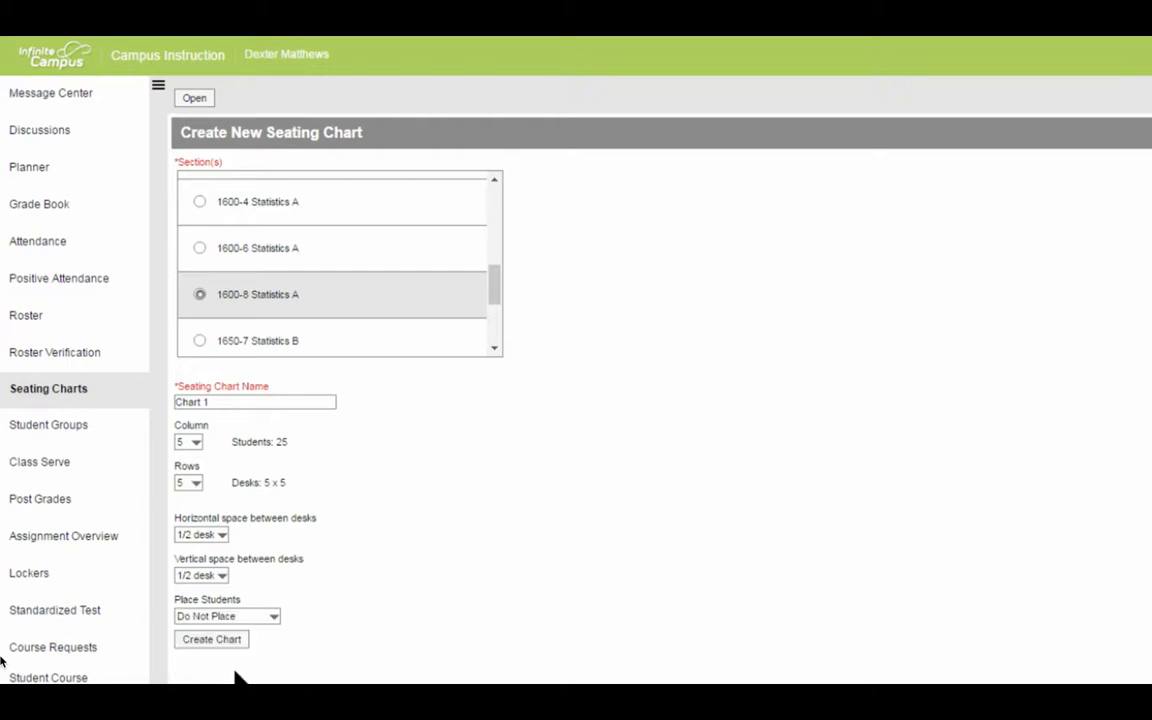
click(229, 643)
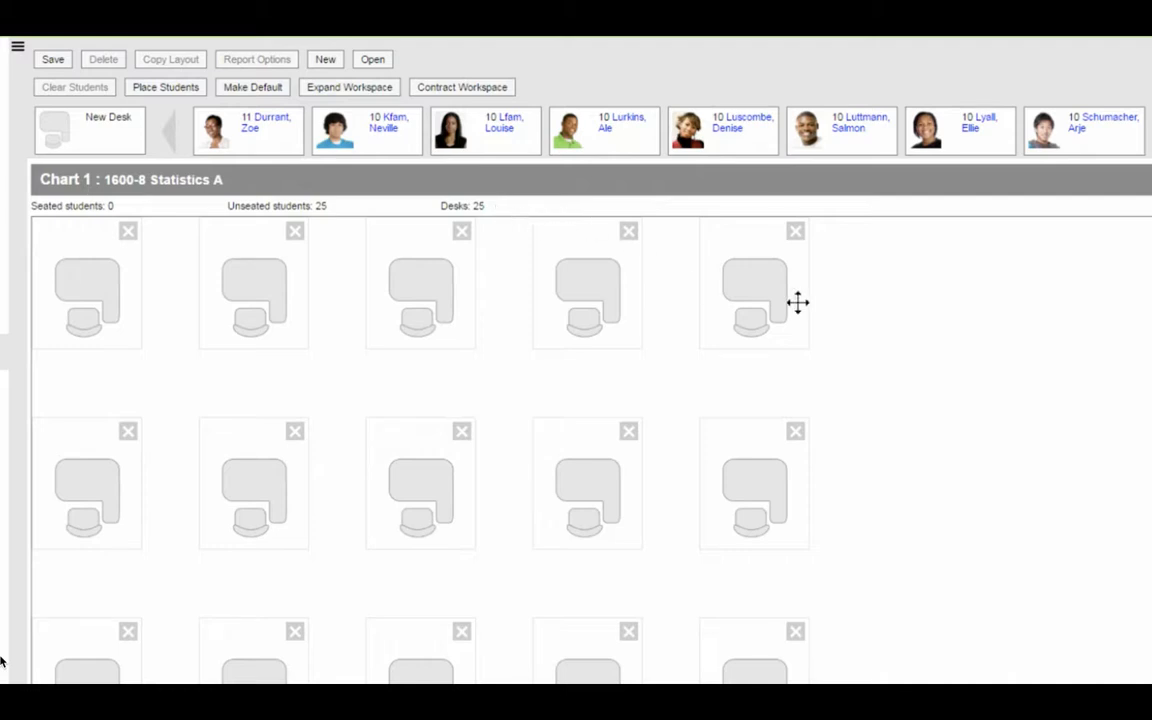
- Move the fifth desk of the first row into open space and delete it, and add a new desk in its original spot
drag(812, 311, 994, 381)
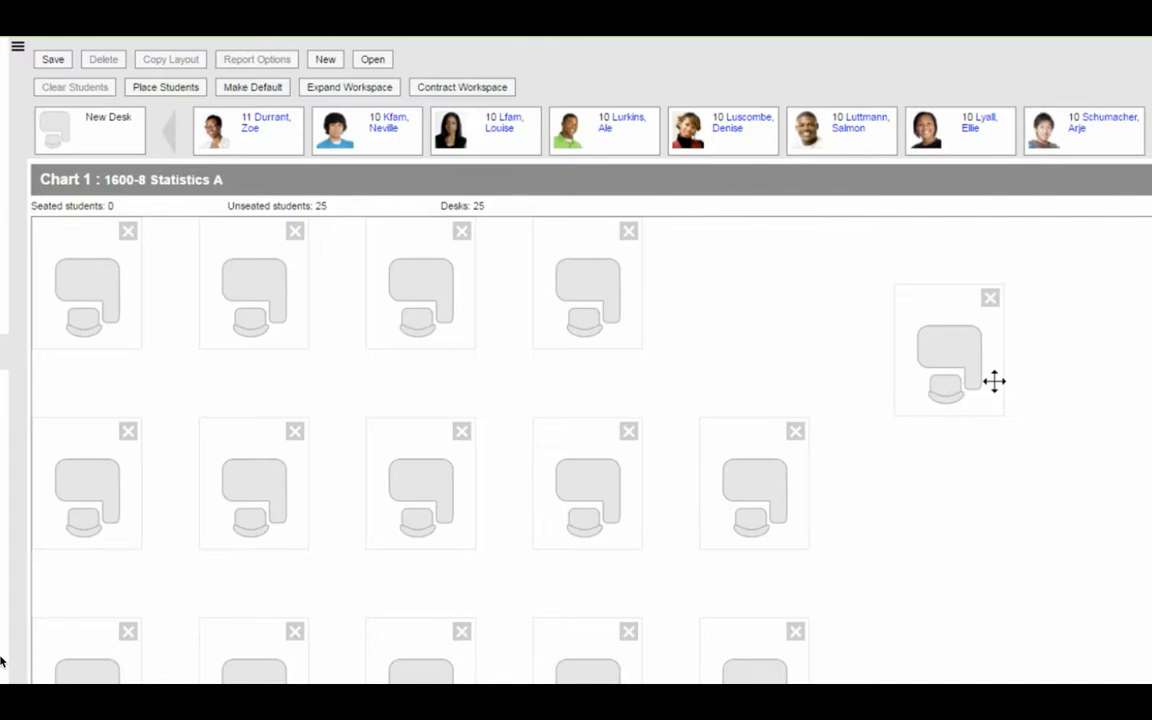
click(990, 298)
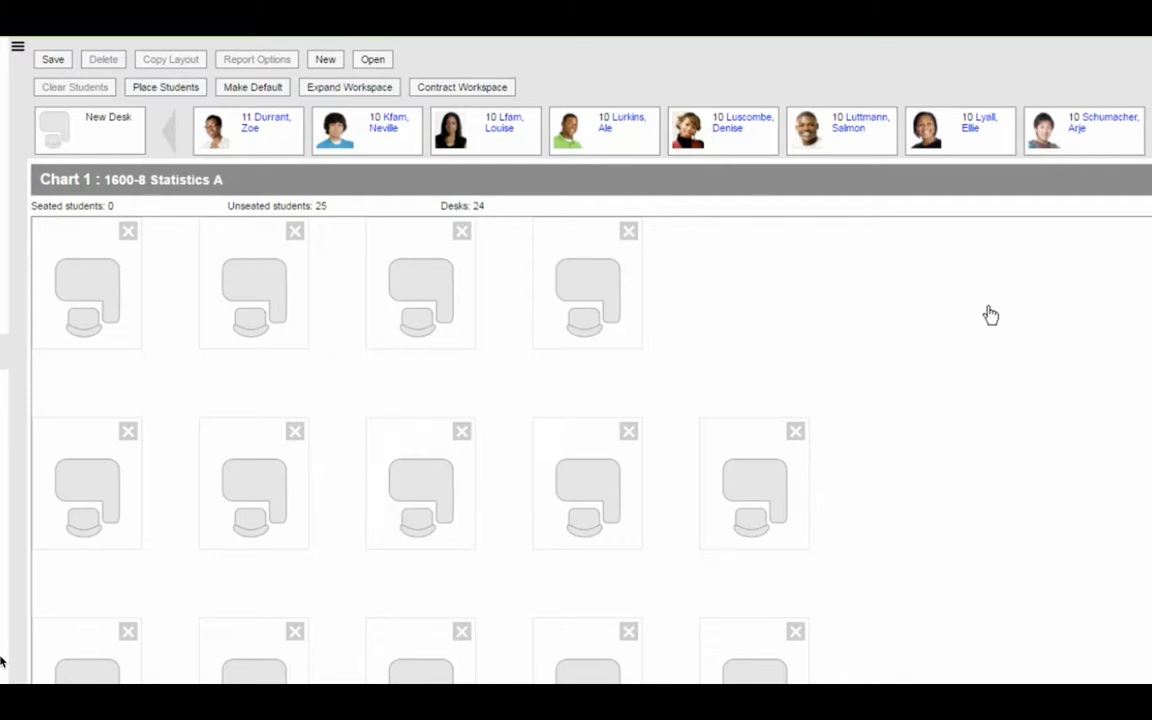
drag(108, 135, 769, 267)
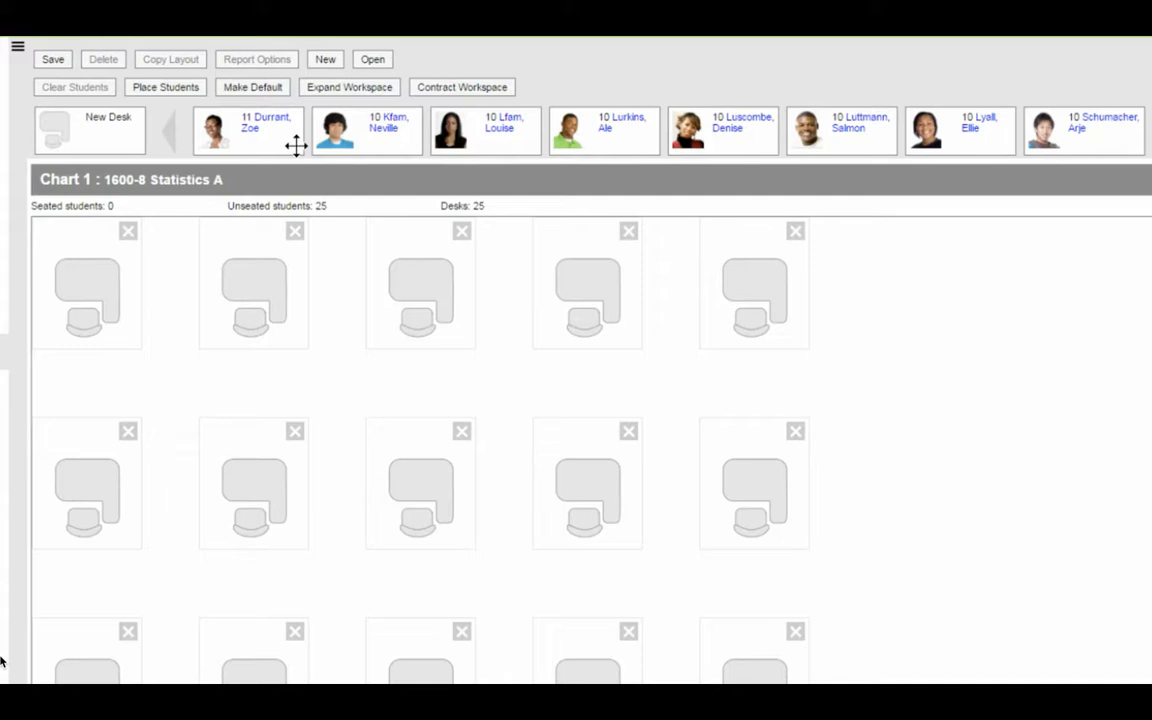
- Seat the first listed student at the first row's second desk; place the next student in open space and remove both student and desk
drag(296, 145, 283, 256)
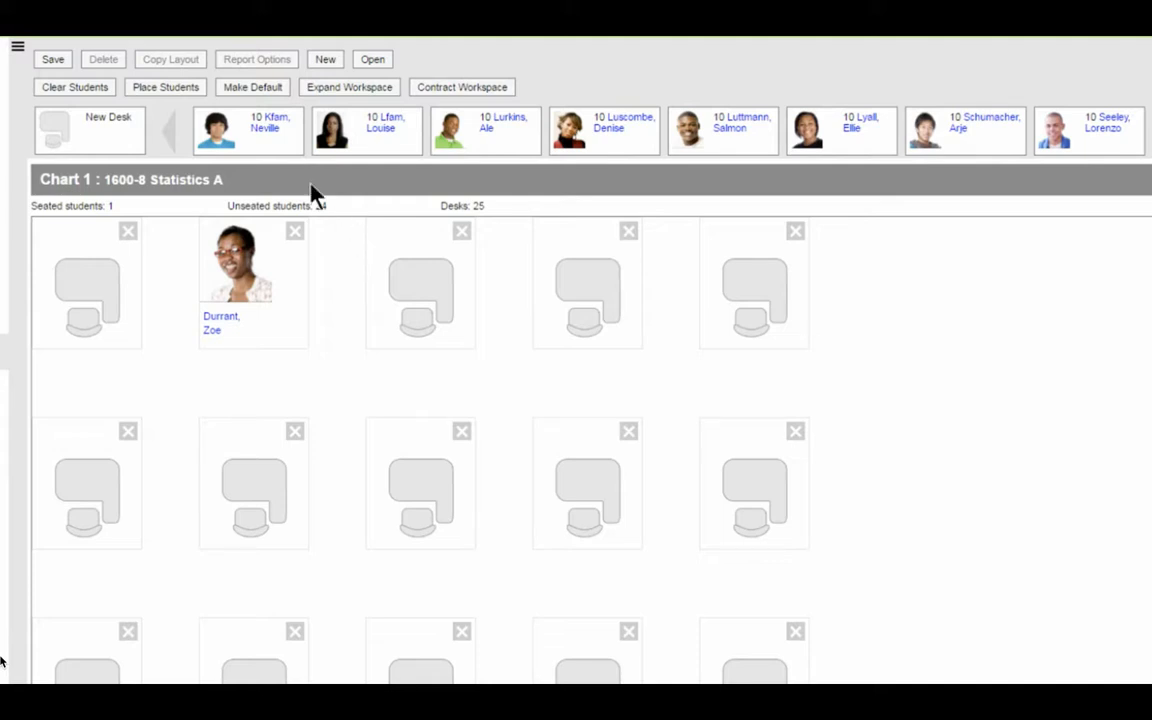
drag(250, 130, 1015, 375)
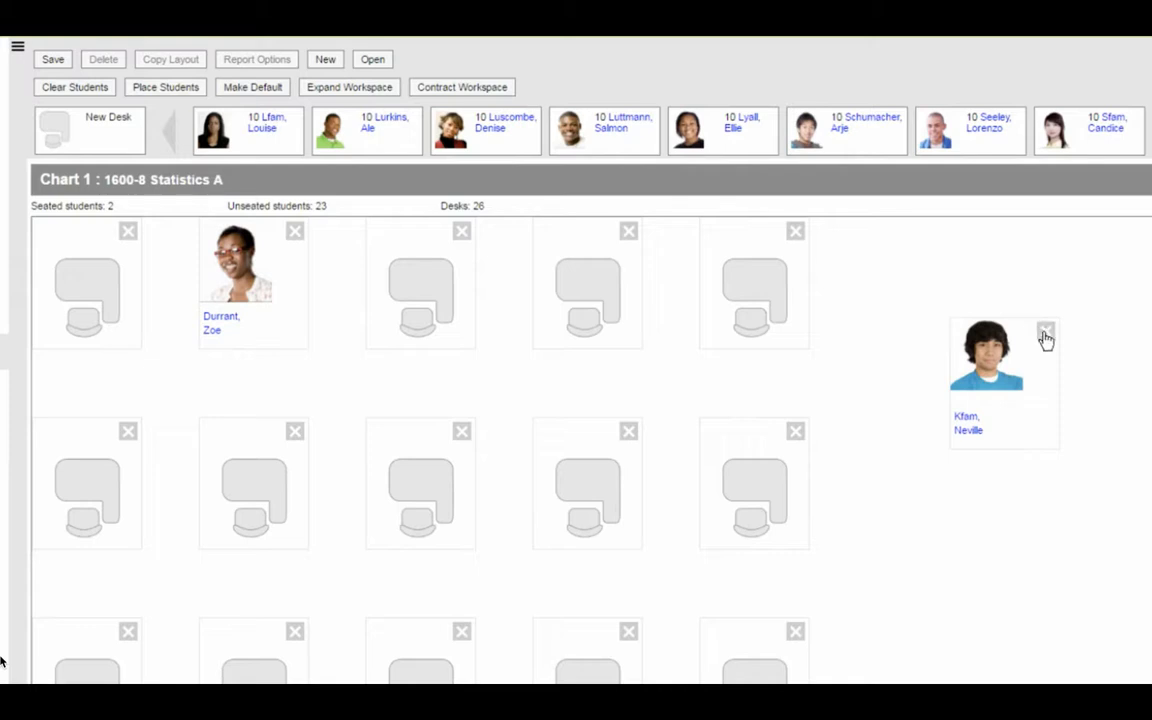
click(1045, 330)
click(1045, 330)
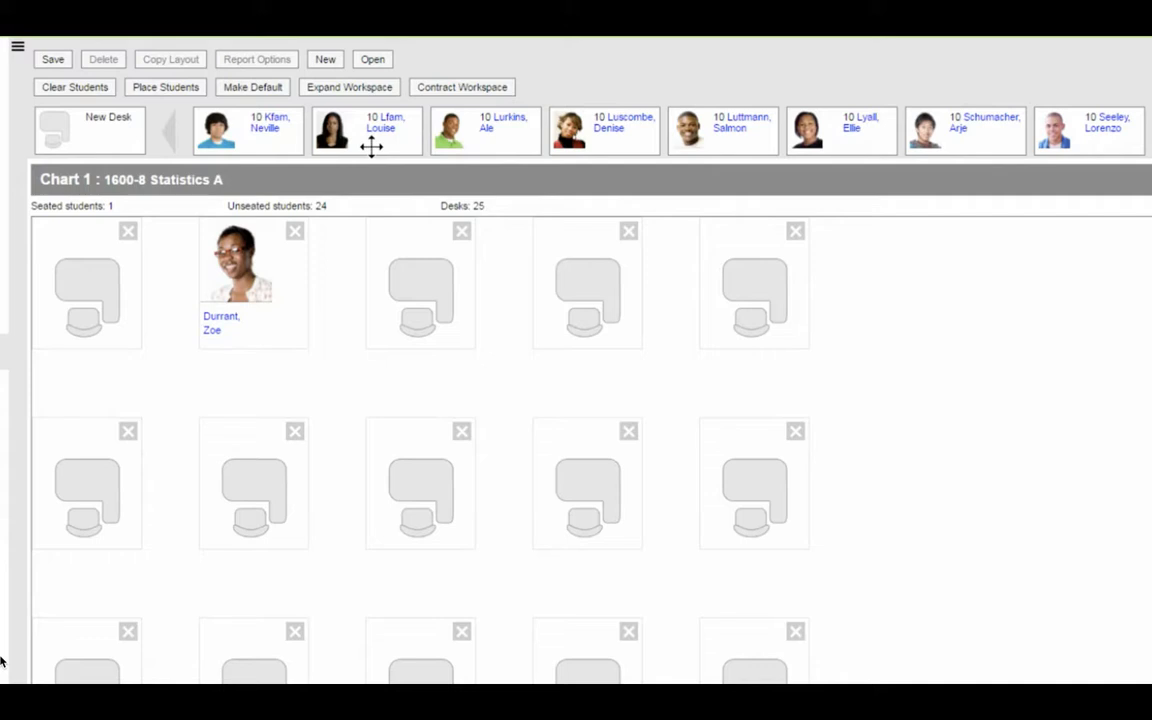
- Replace the student at the first row's second desk with the second unseated student, and place all remaining students using Random
drag(371, 146, 260, 231)
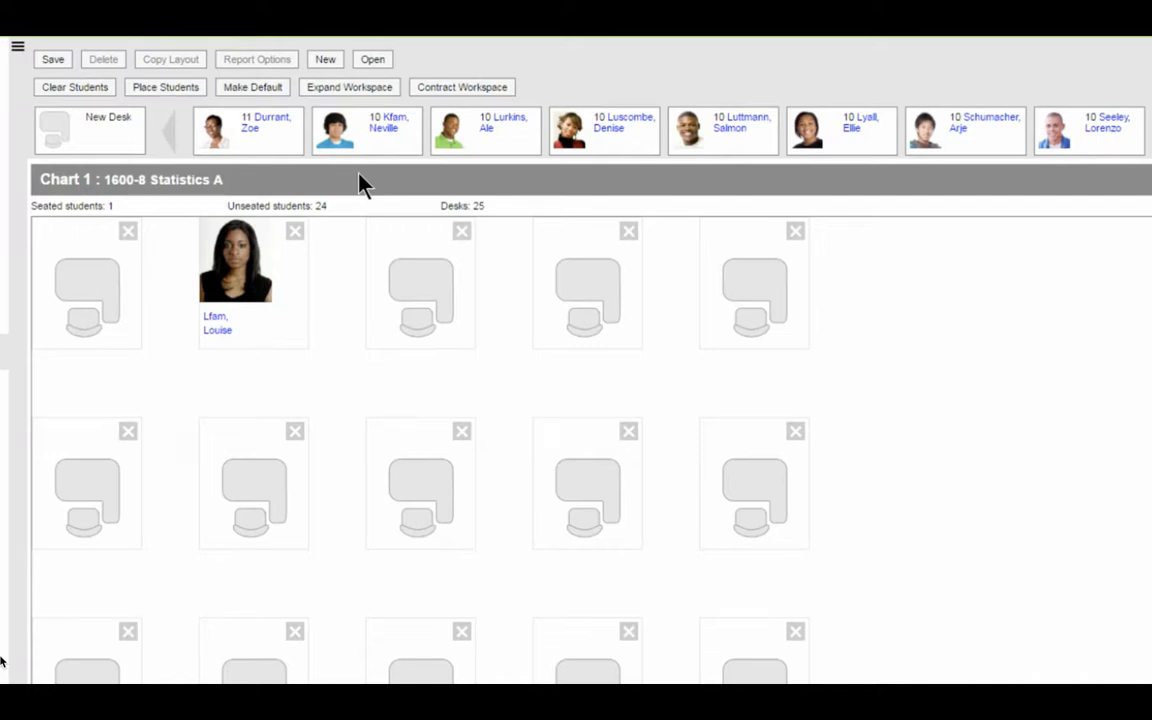
click(180, 90)
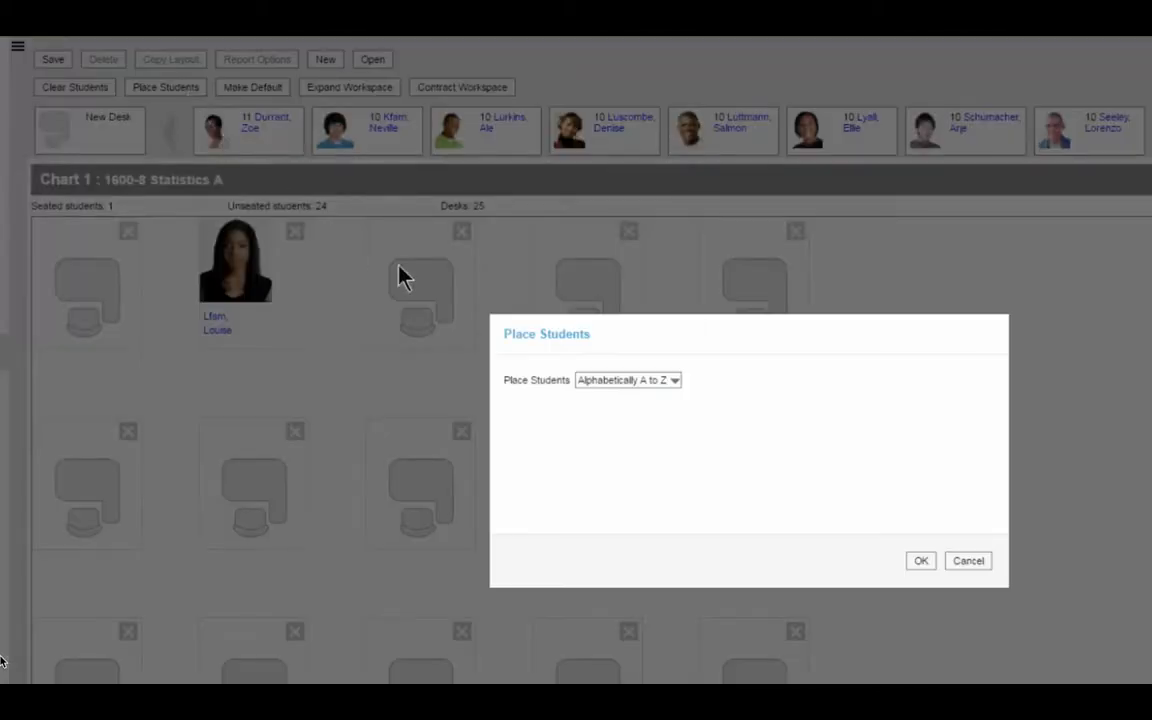
click(680, 378)
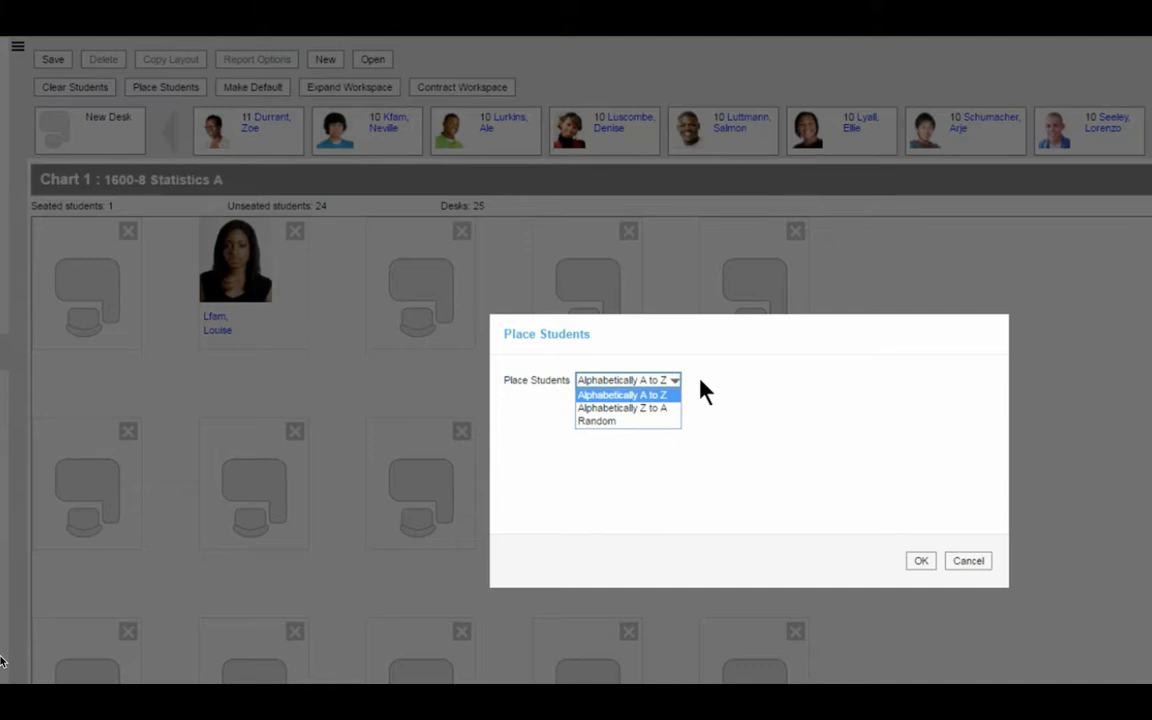
click(663, 421)
click(916, 564)
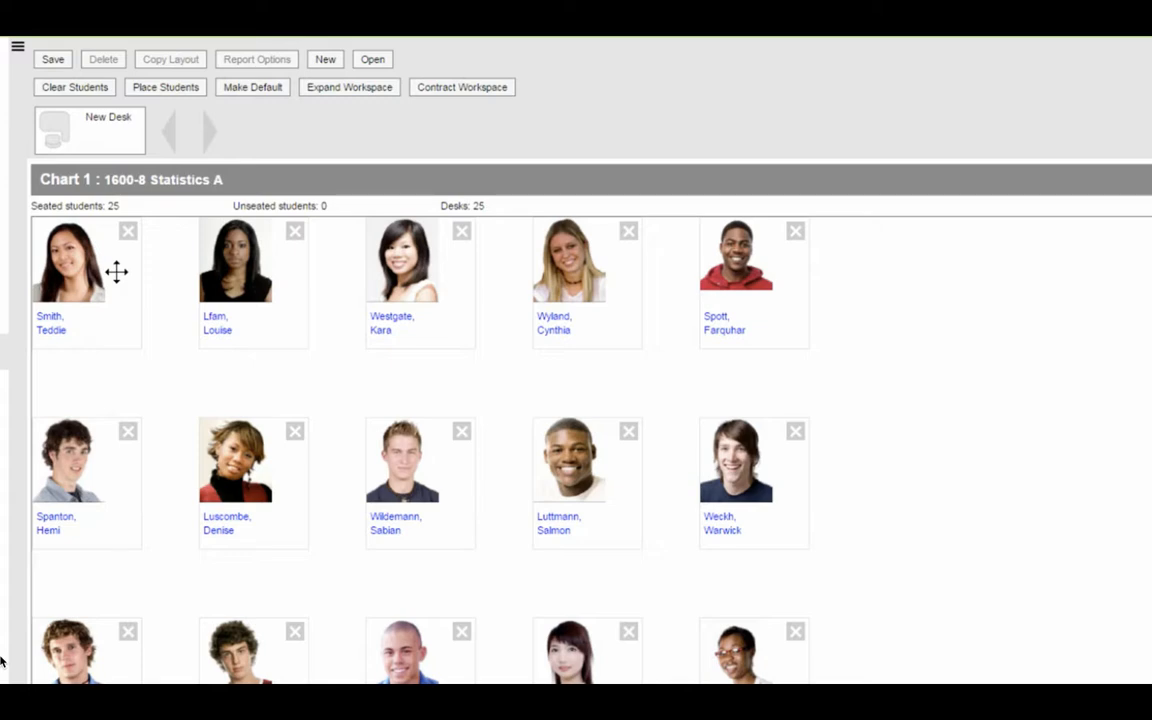
- Swap the students at the first column's top two desks, then unseat the student at the second desk and reseat them there
drag(117, 272, 116, 460)
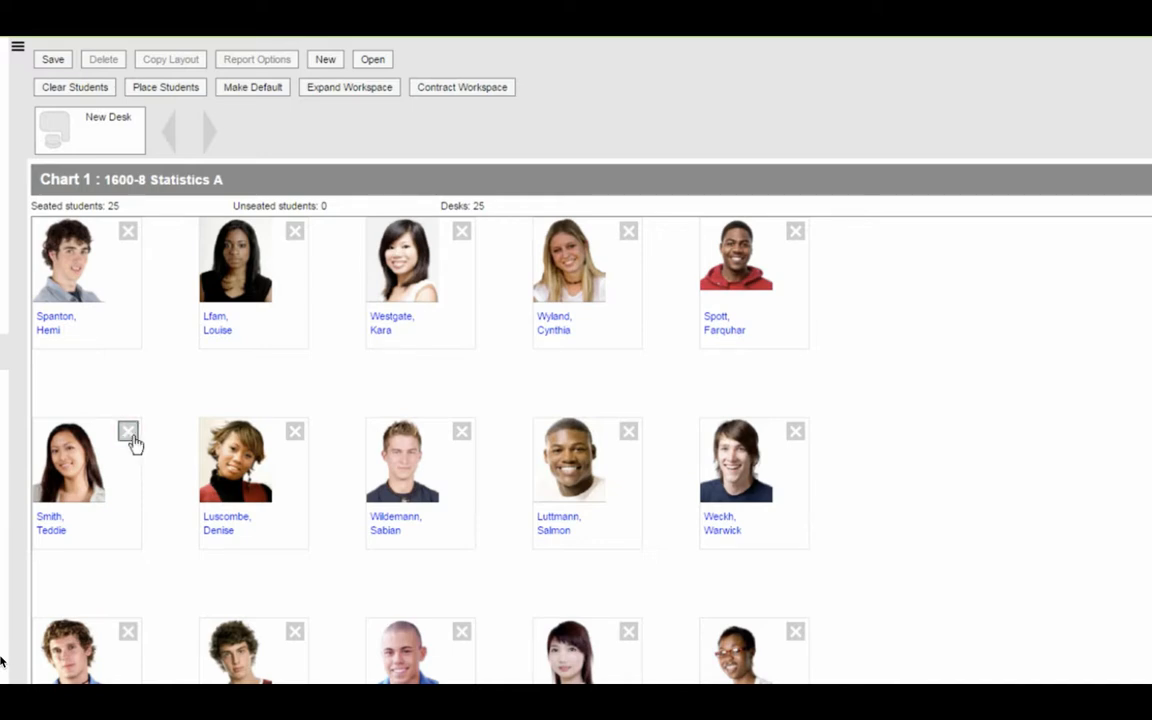
click(131, 437)
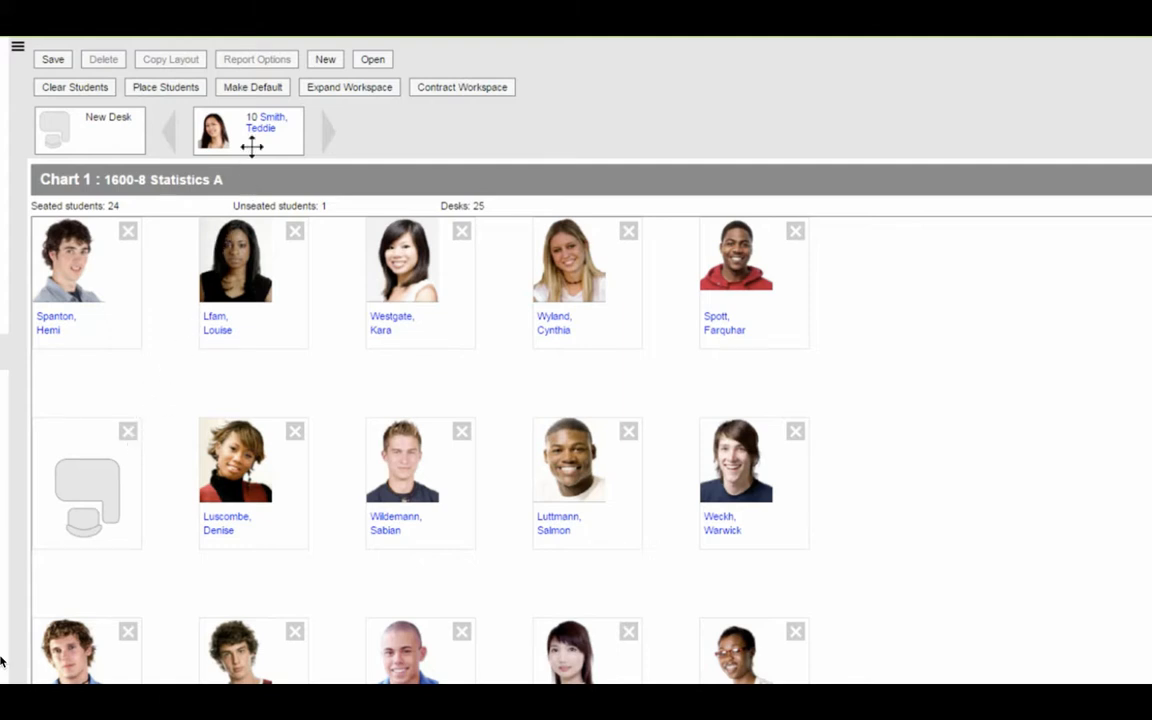
drag(251, 147, 68, 475)
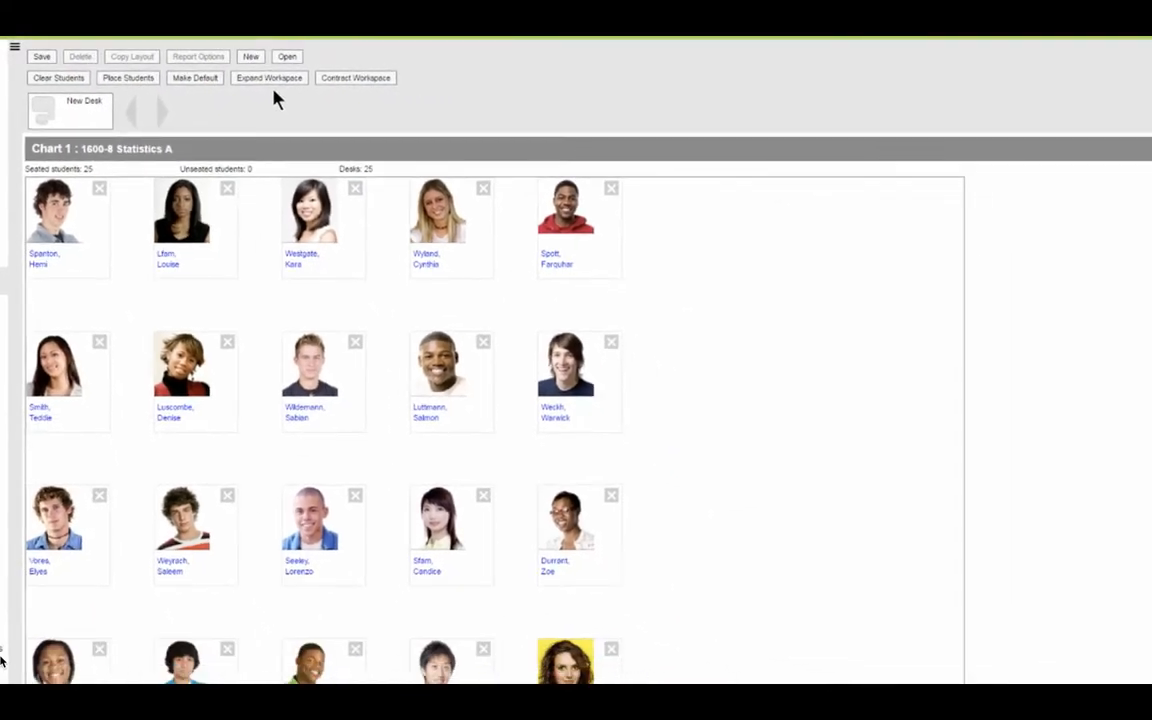
- Expand the chart workspace once and contract it again
click(272, 79)
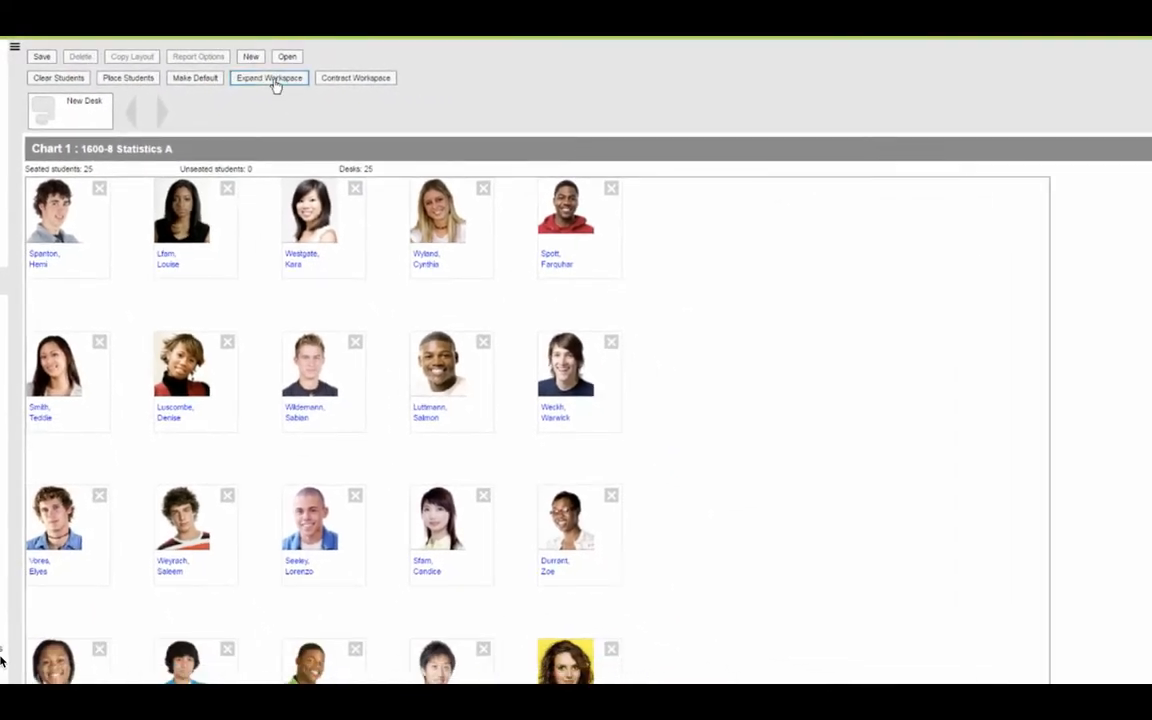
click(340, 79)
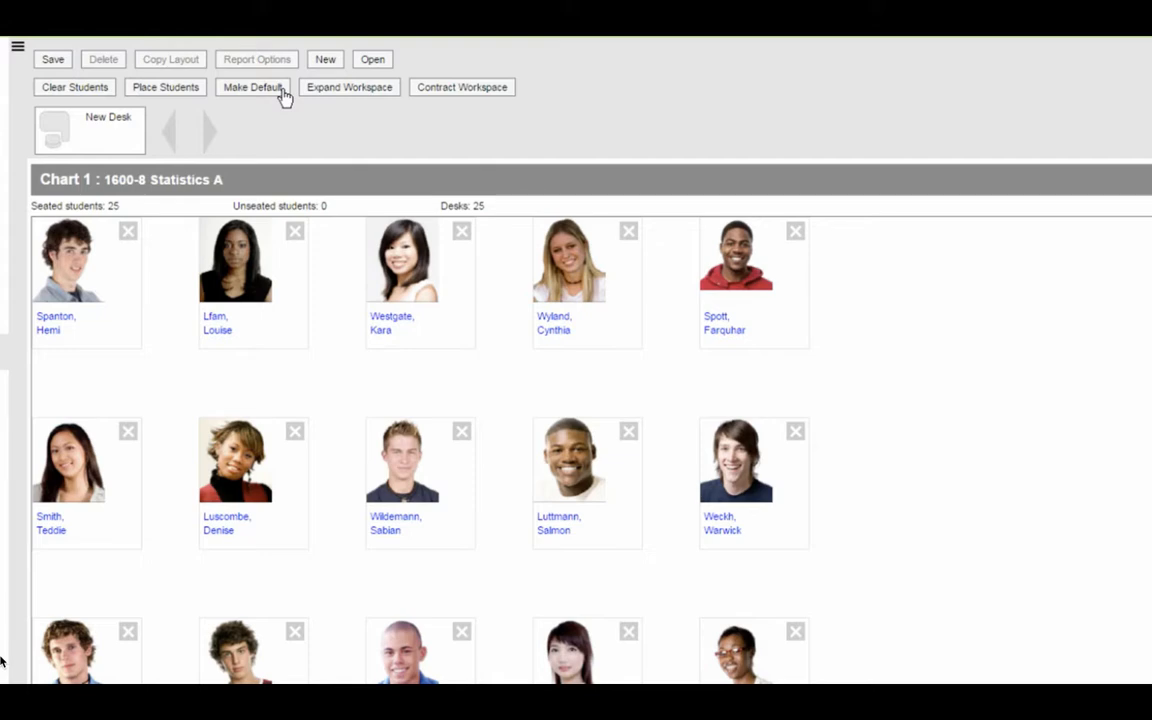
- Save the seating chart and reopen the saved chart for section 1600-8 Statistics A
click(53, 60)
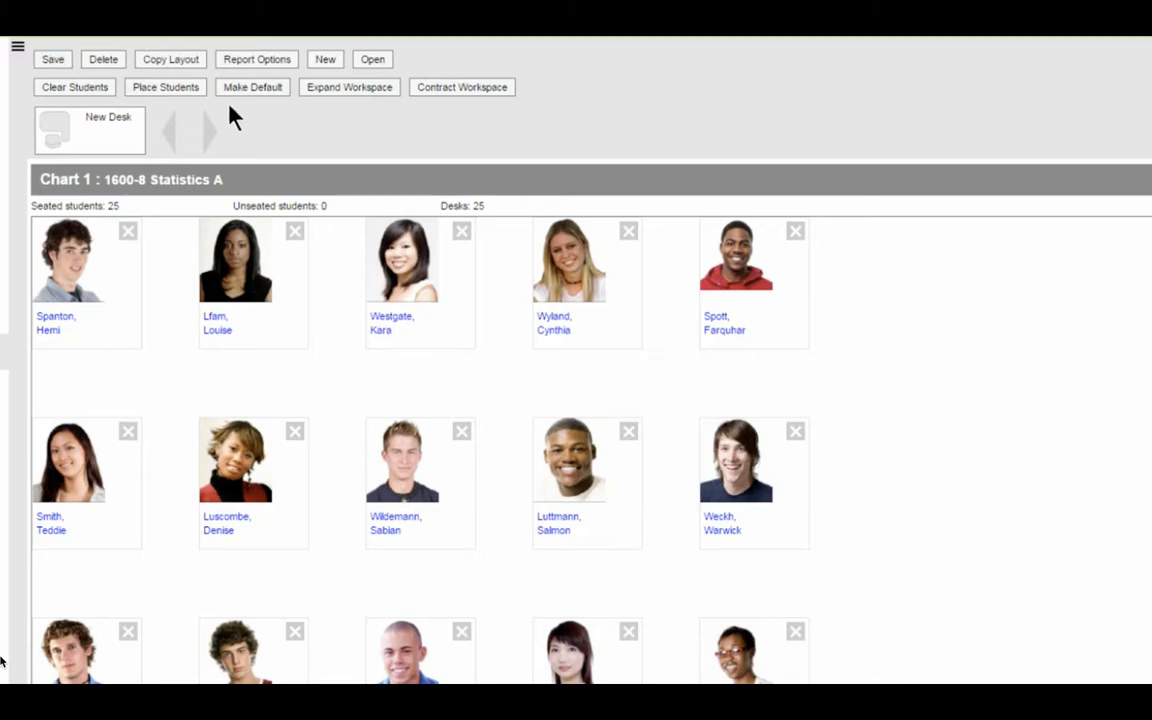
click(371, 61)
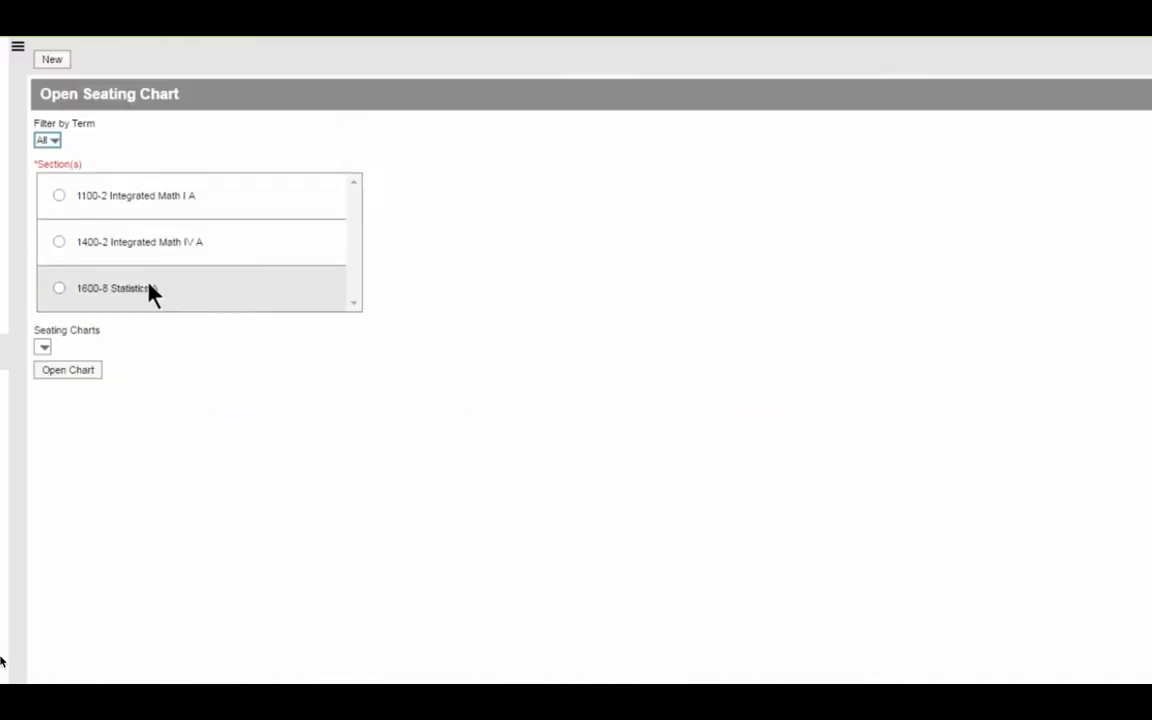
click(59, 289)
click(87, 374)
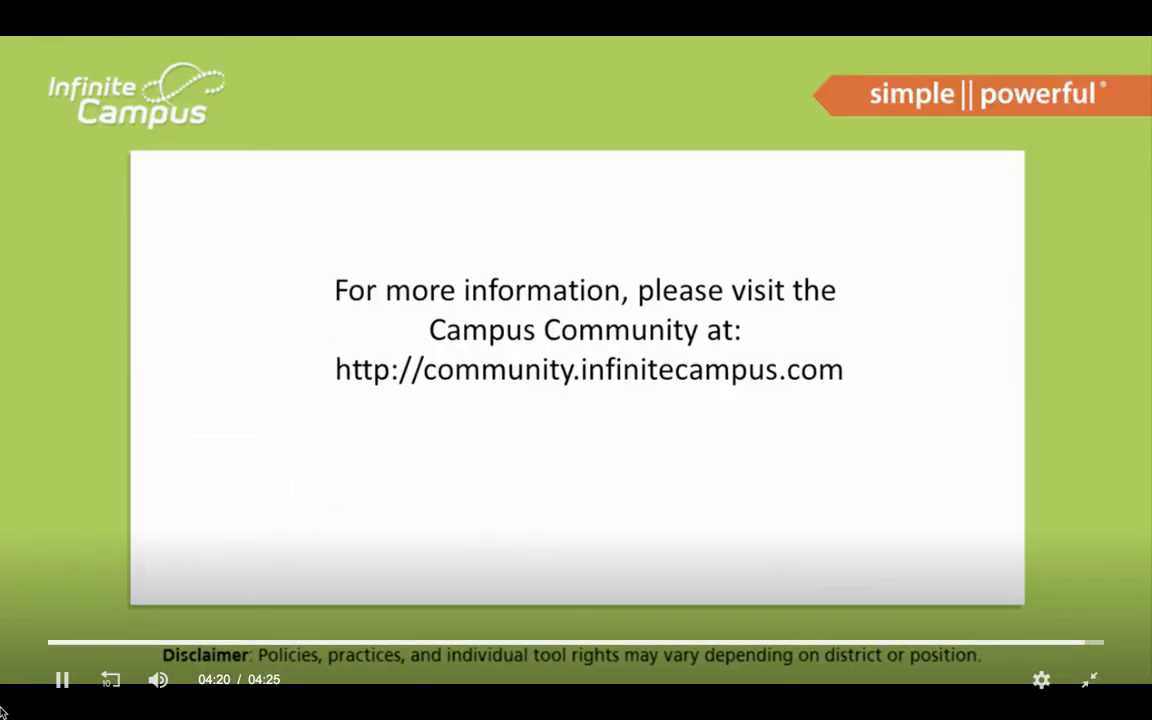
key(Escape)
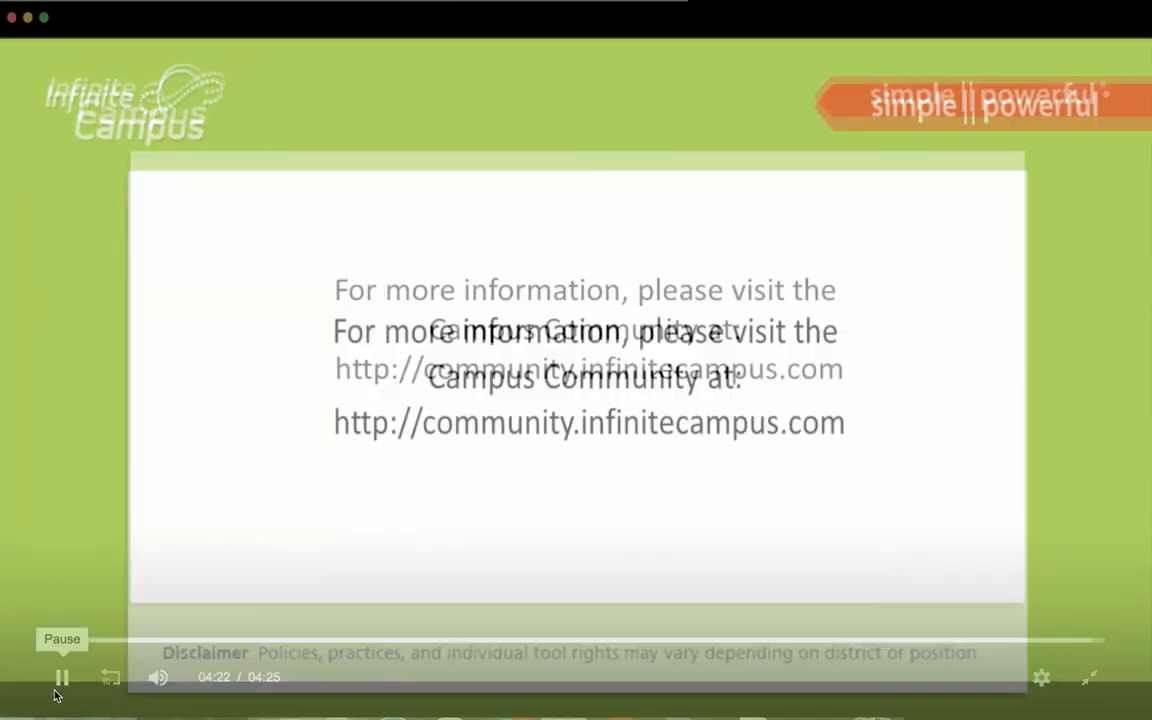